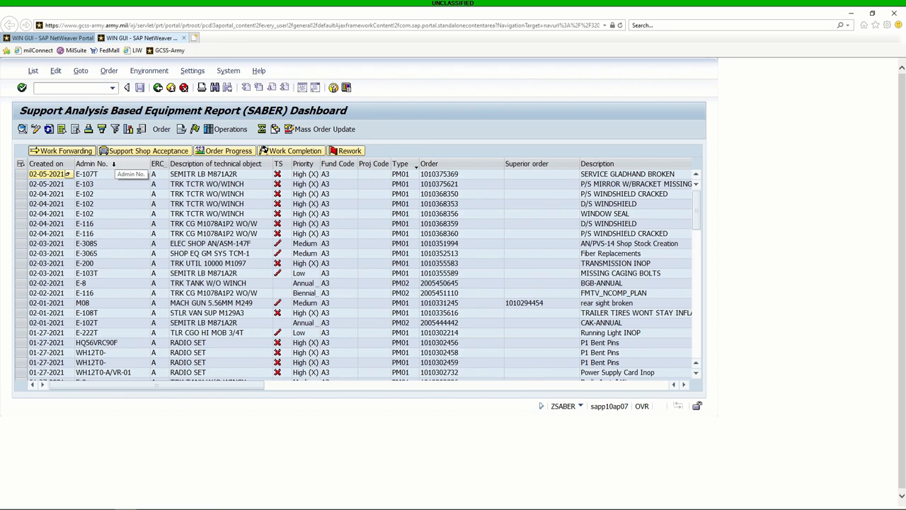
Sort the SABER dashboard by Admin No. in ascending order and open the E-233-A order described as "Wiper blades need to be replaced".
right_click(113, 165)
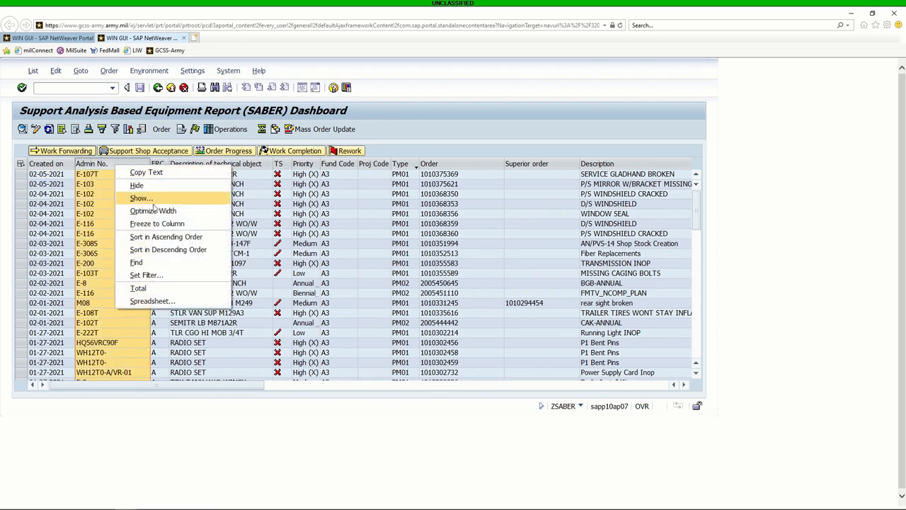
click(164, 236)
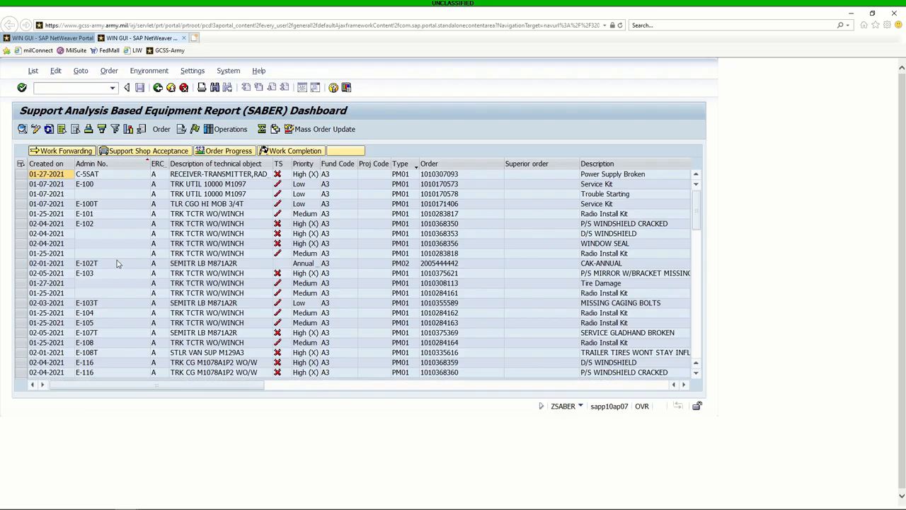
scroll(117, 260, down, 10)
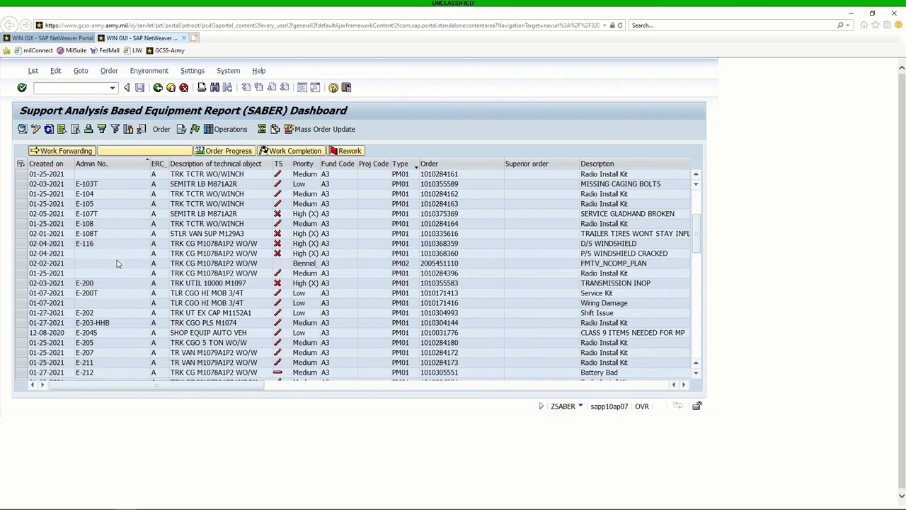
scroll(117, 260, down, 5)
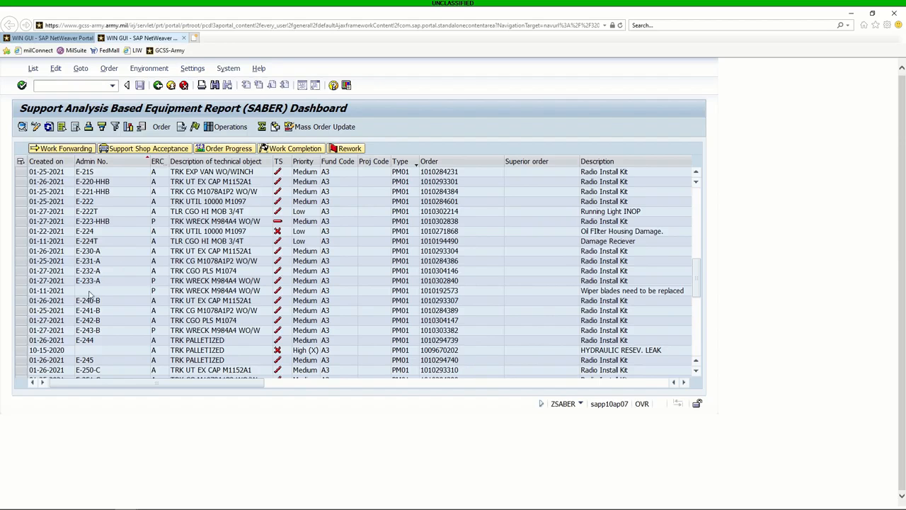
drag(21, 281, 23, 291)
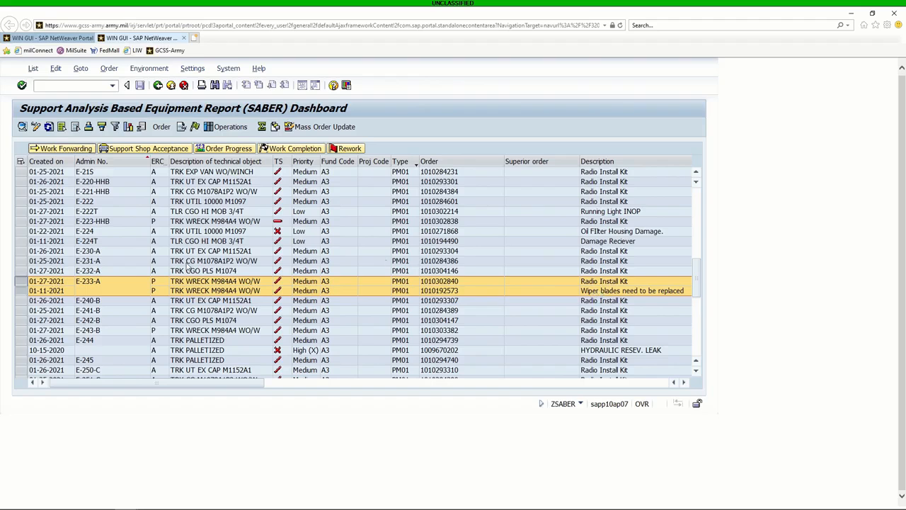
click(21, 291)
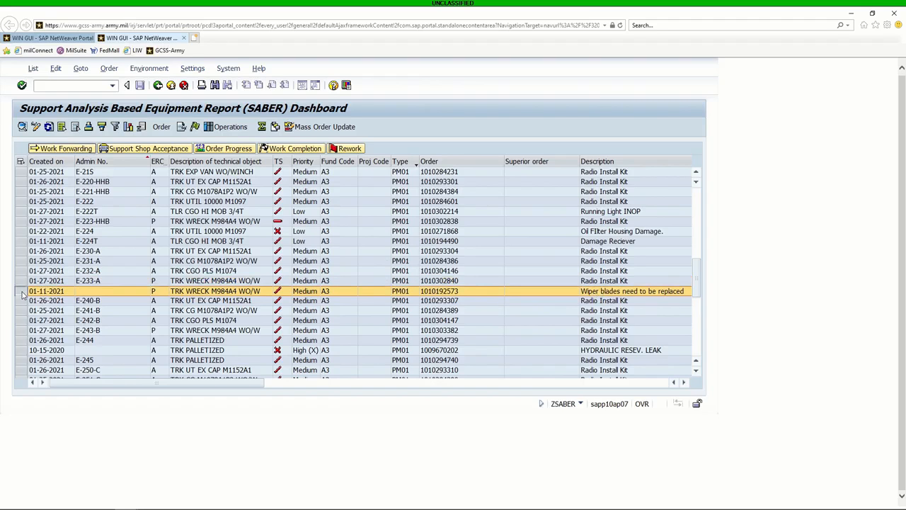
double_click(21, 292)
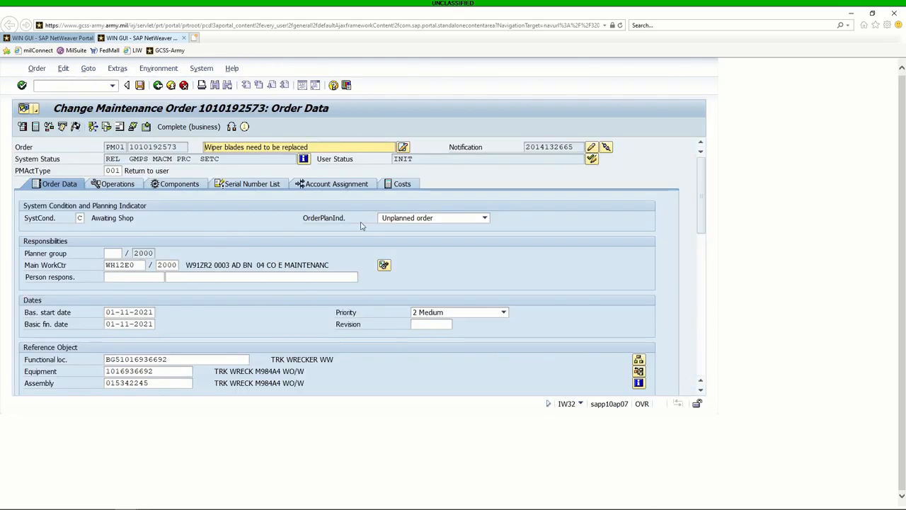
Display the list of goods movements documented for the wiper blade maintenance order.
click(183, 189)
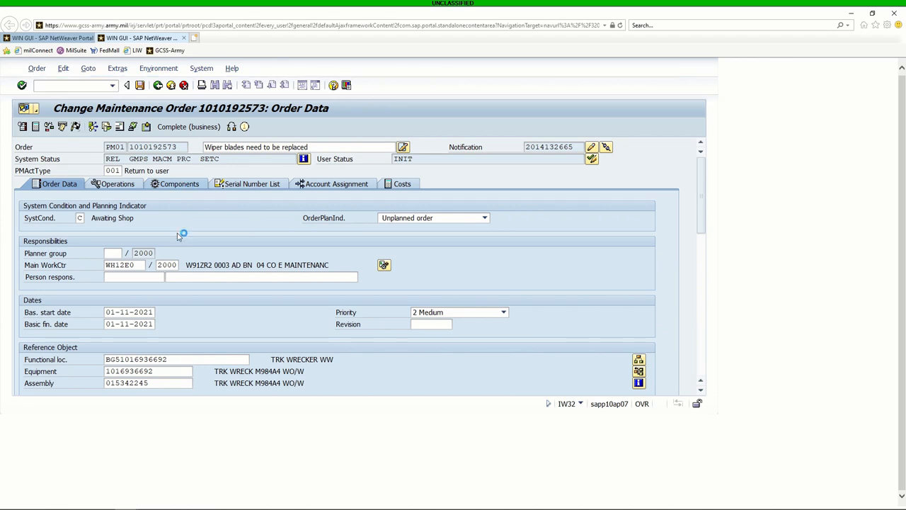
click(60, 186)
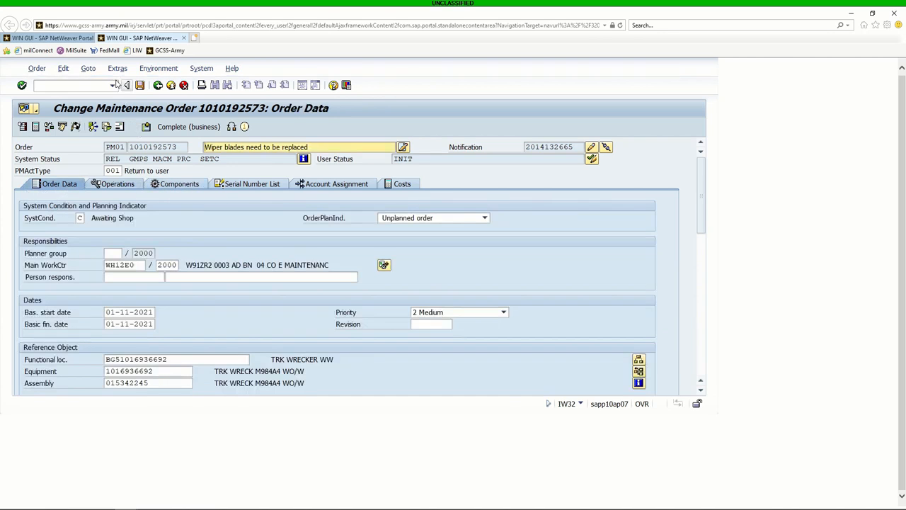
click(117, 69)
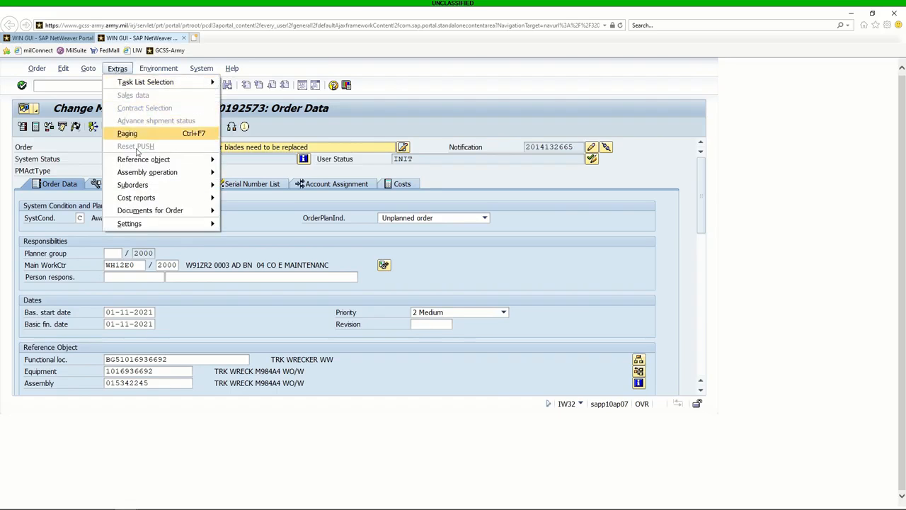
mouse_move(155, 213)
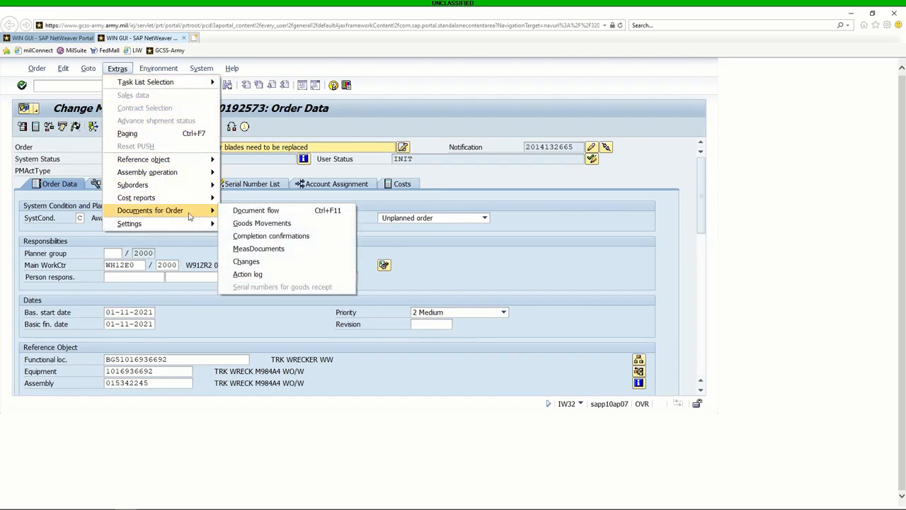
click(247, 225)
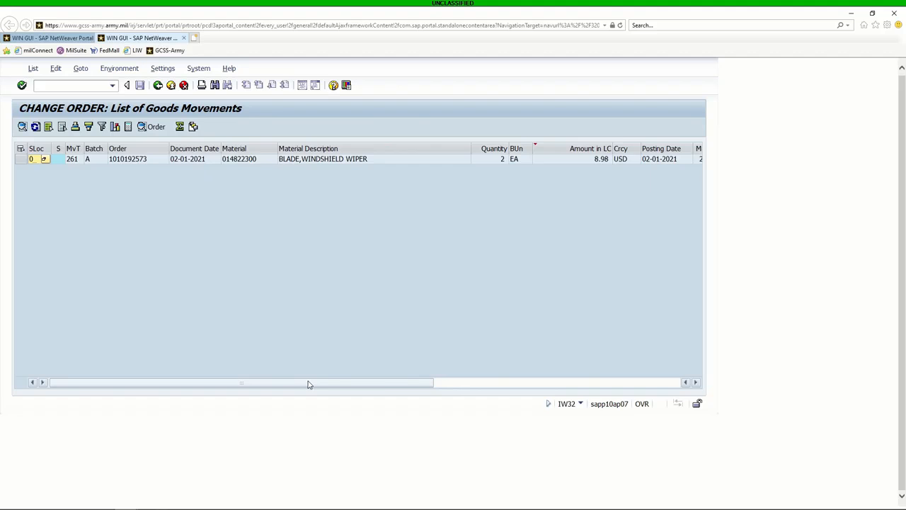
Copy the material document number of the BLADE,WINDSHIELD WIPER goods movement.
drag(307, 384, 573, 382)
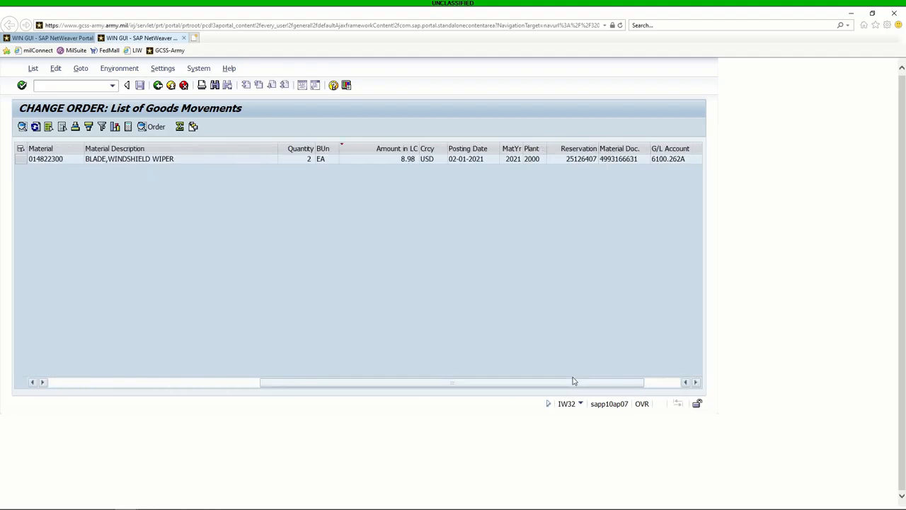
right_click(629, 163)
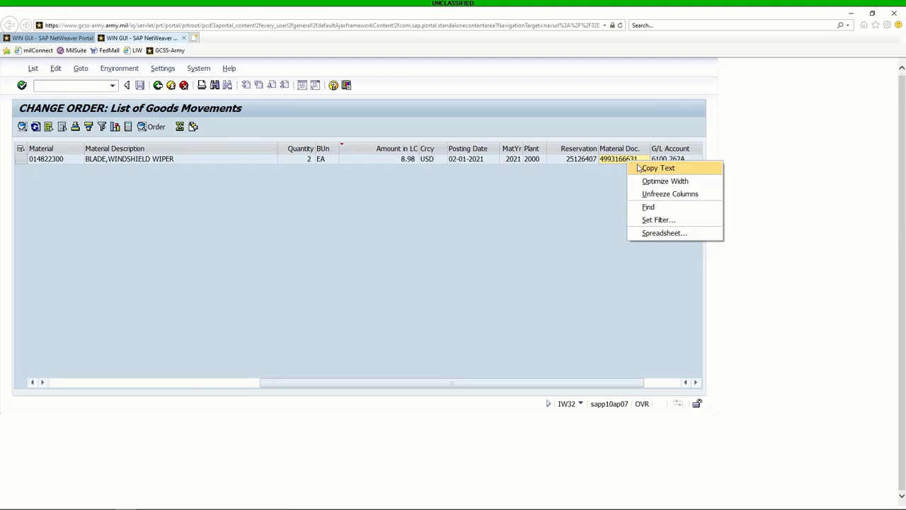
click(639, 168)
Leave the maintenance order without saving and exit the SABER dashboard back to SAP Easy Access.
click(158, 84)
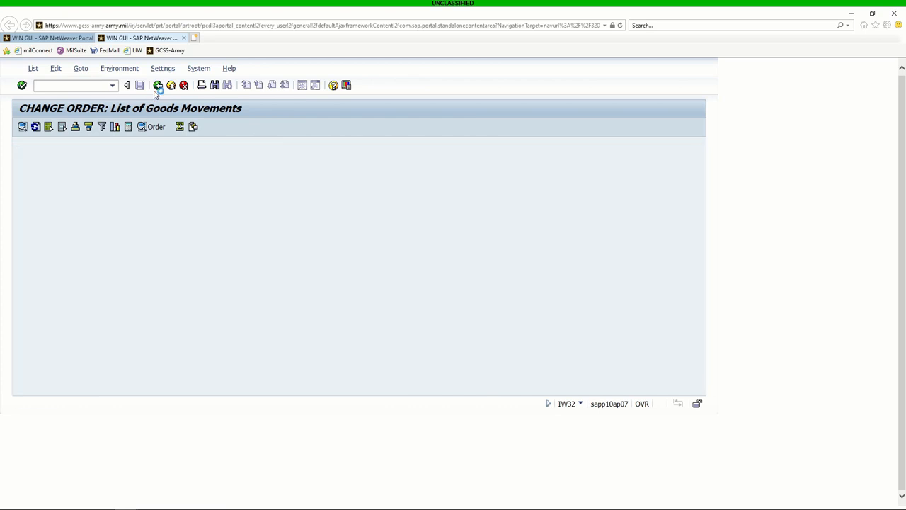
click(158, 88)
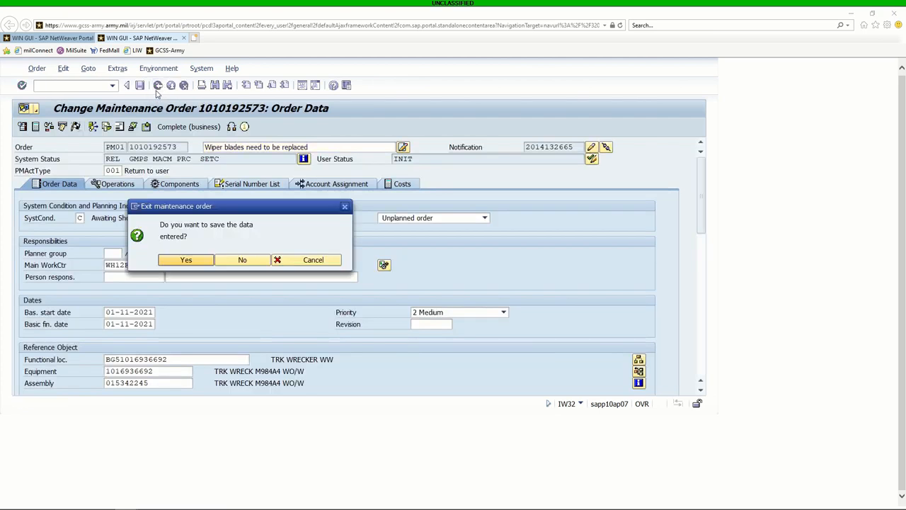
click(267, 263)
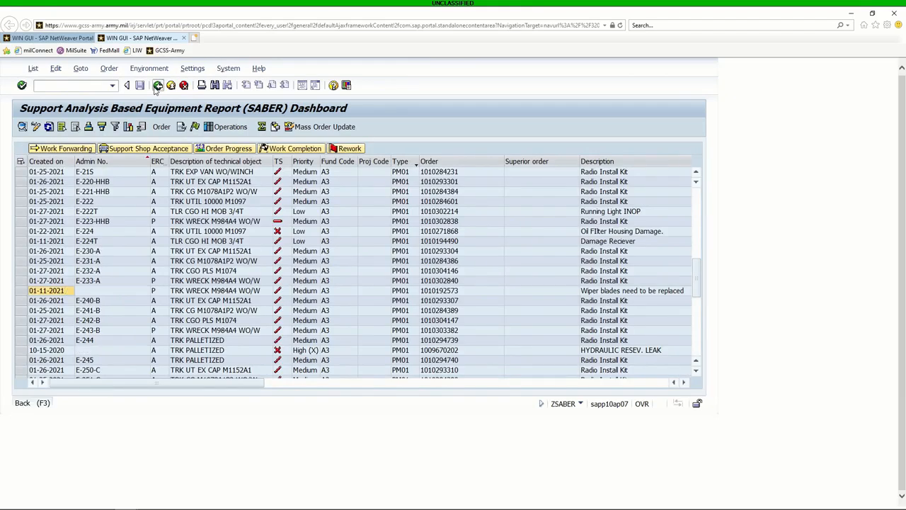
click(156, 86)
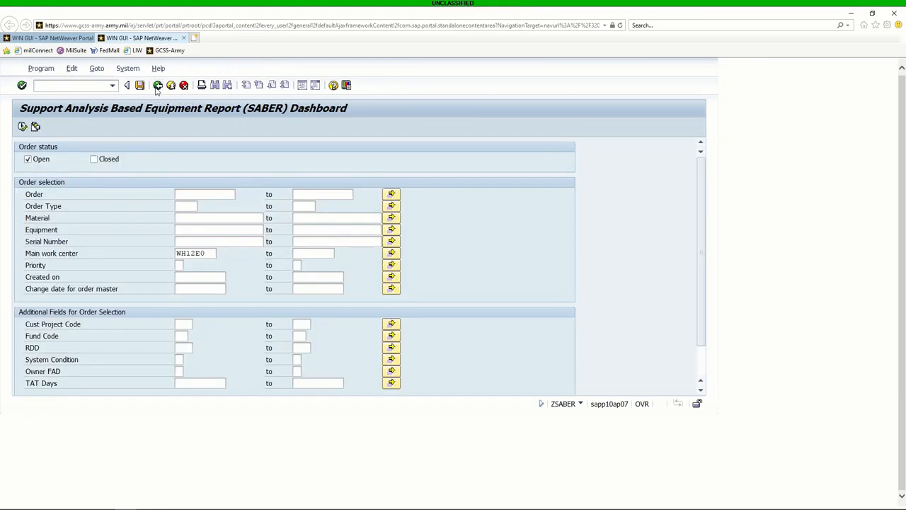
click(157, 86)
Start transaction MIGO and load the copied material document number with A03 Cancellation and R02 Material Document.
click(80, 90)
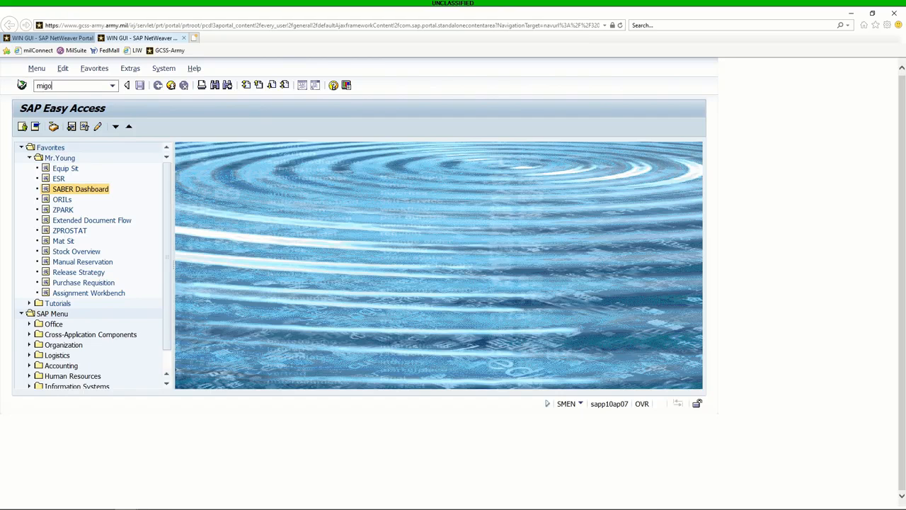
click(22, 84)
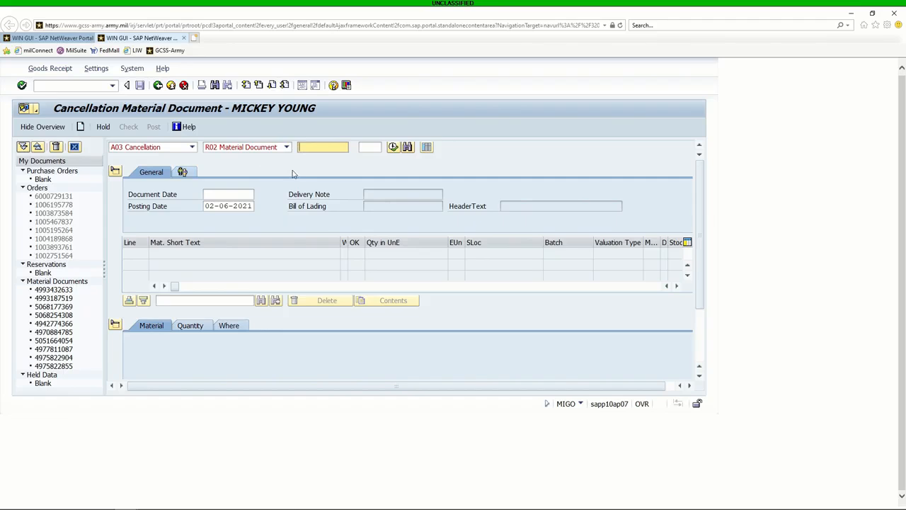
key(ctrl+v)
click(392, 147)
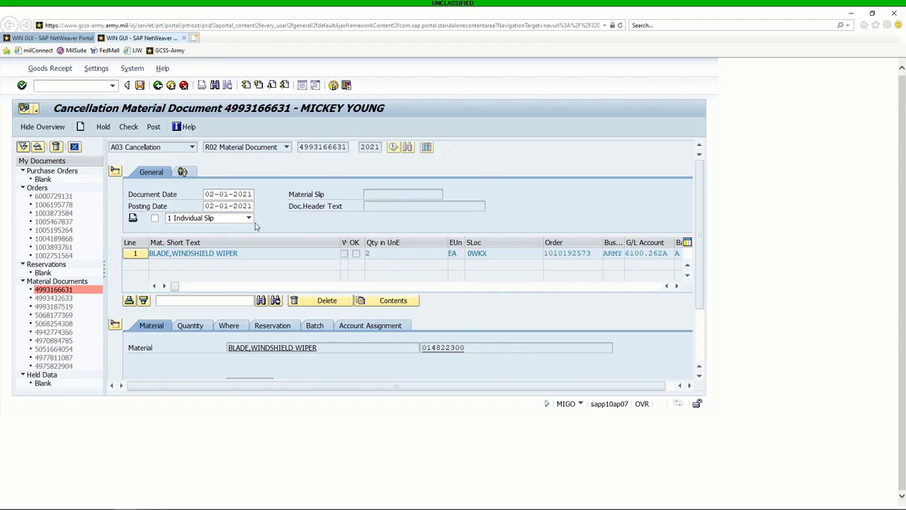
Mark the windshield wiper blade line as Item OK and check the cancellation document.
drag(699, 192, 706, 243)
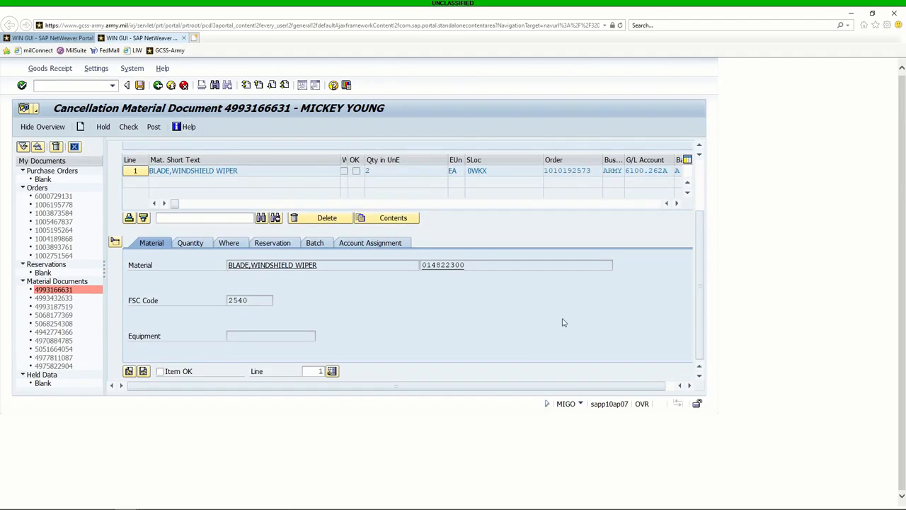
click(159, 371)
click(127, 128)
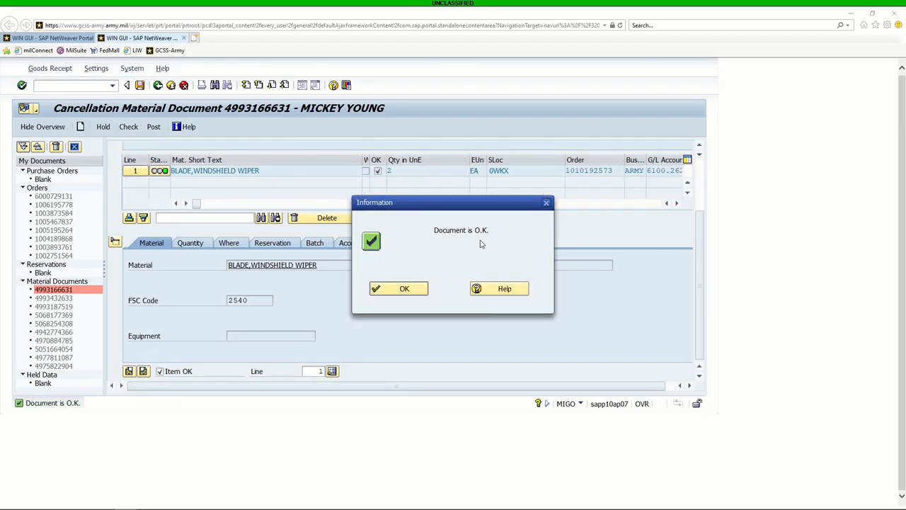
click(404, 289)
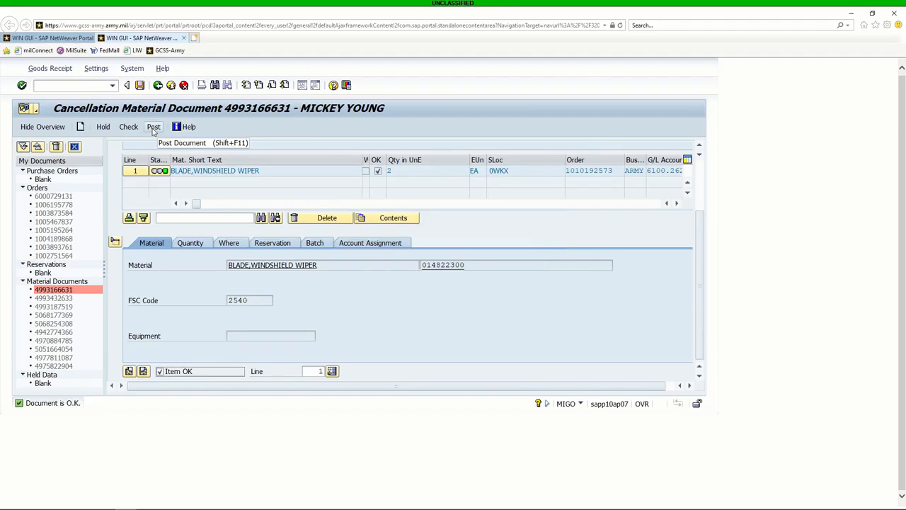
Post the material document cancellation and return to SAP Easy Access.
click(153, 129)
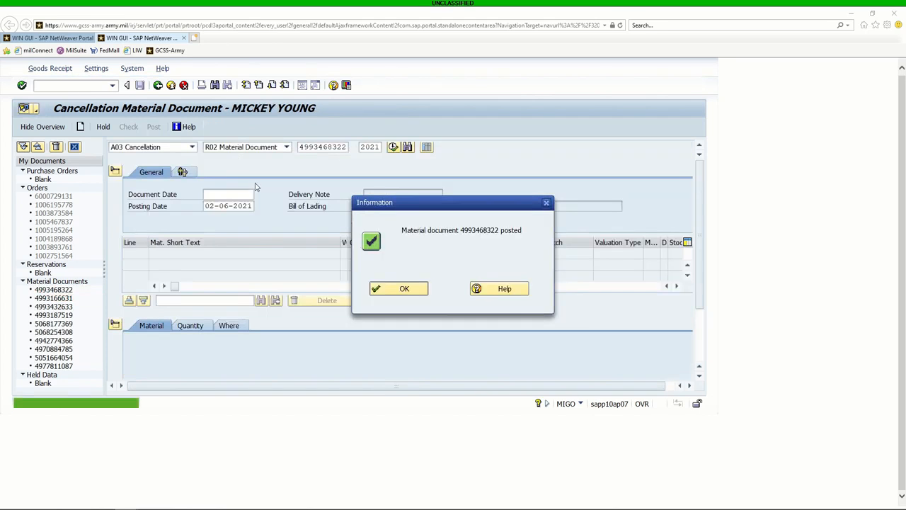
click(404, 289)
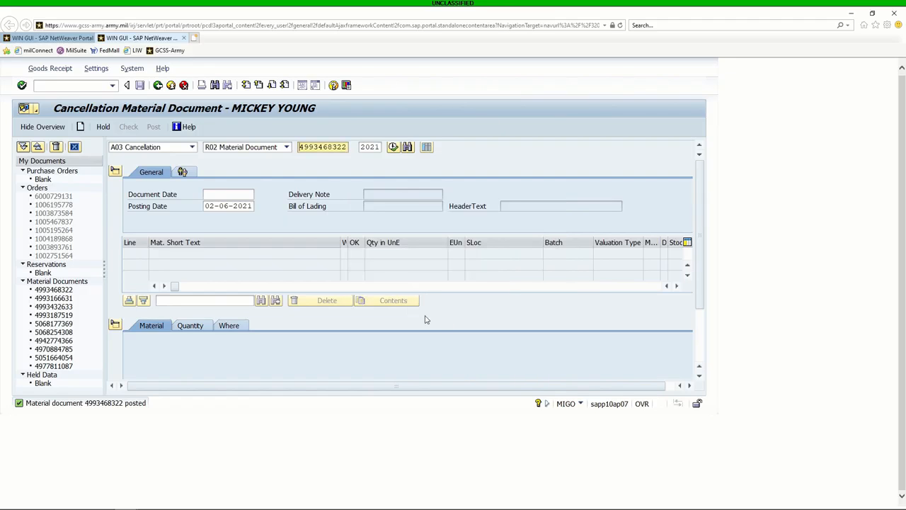
click(158, 85)
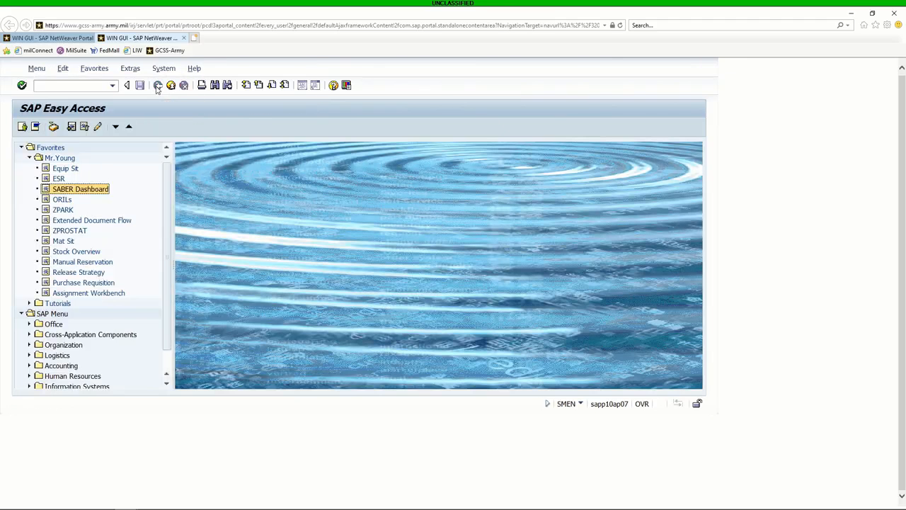
Run the Equipment Status Report (ESR) by Work Center for main work center wh12e0.
double_click(59, 179)
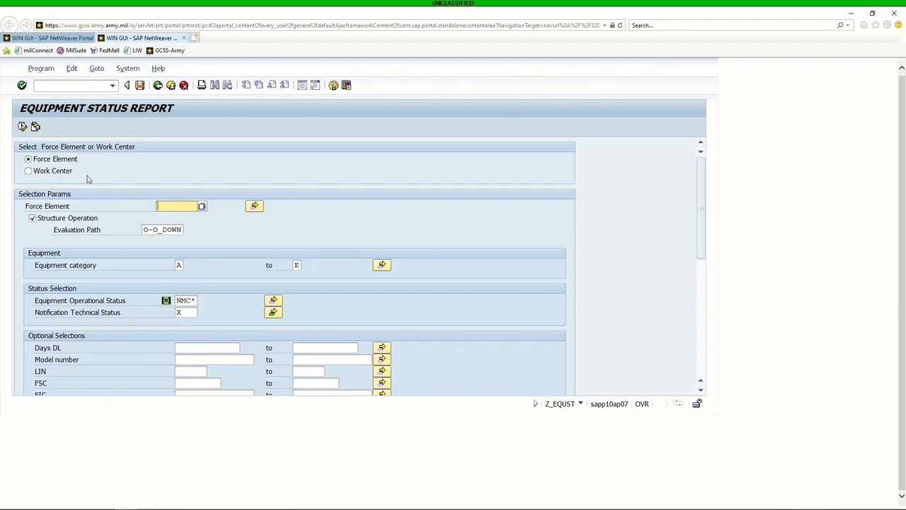
click(63, 172)
click(64, 161)
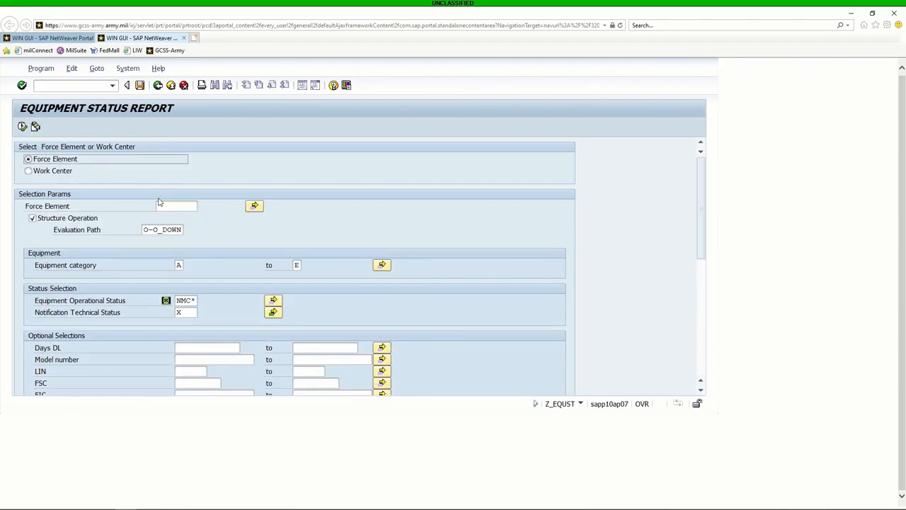
click(63, 173)
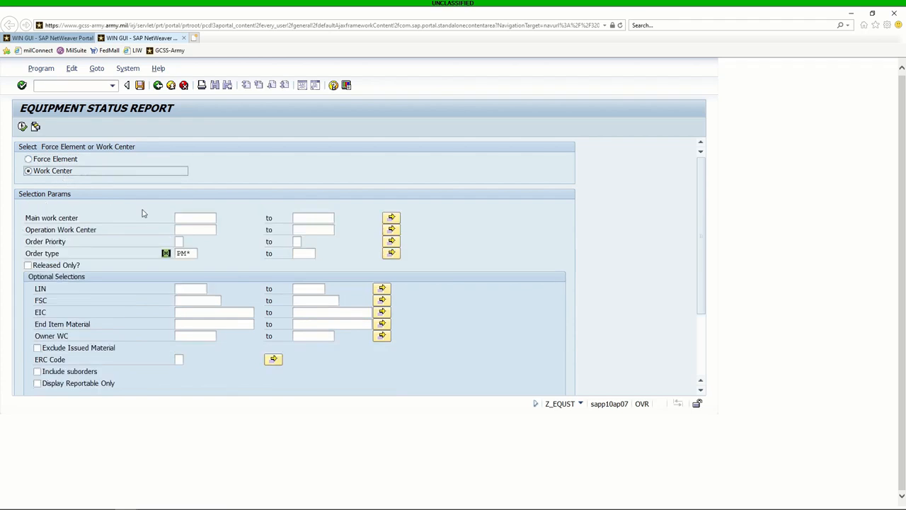
click(192, 219)
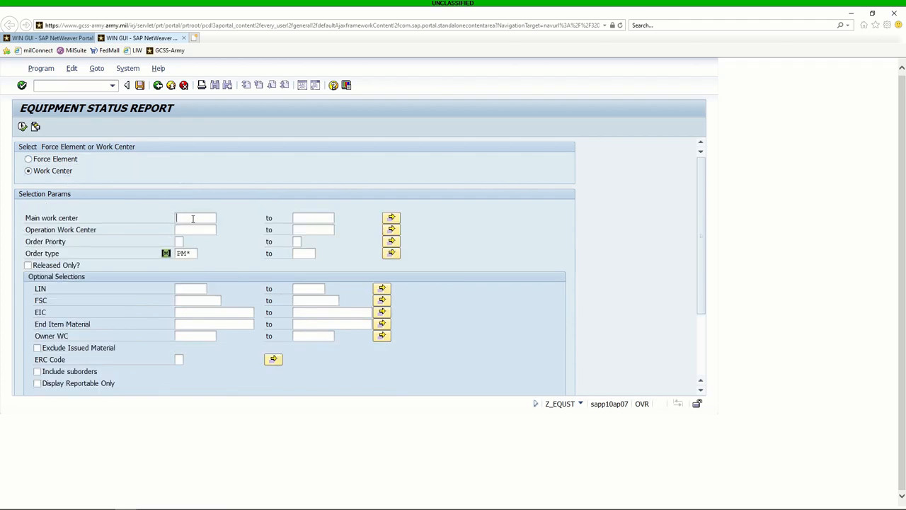
text(wh)
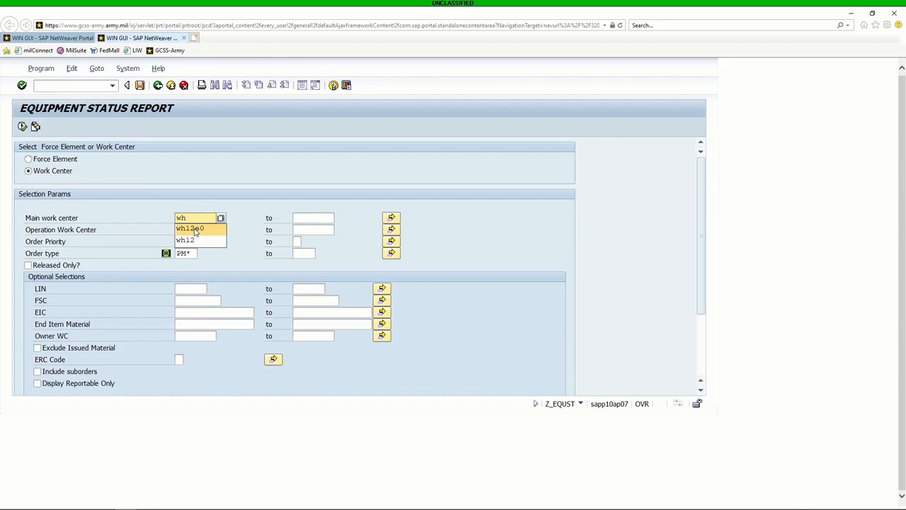
click(190, 228)
click(21, 126)
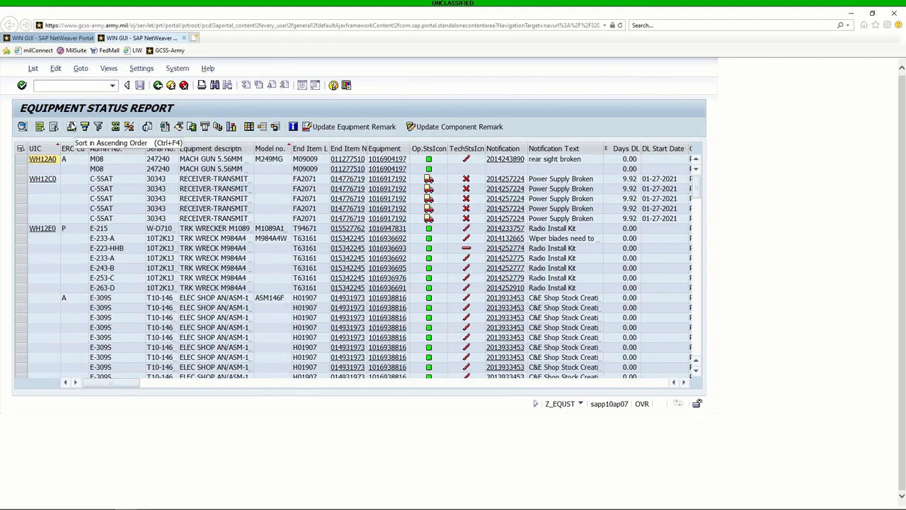
Examine the required, on-hand and issued quantities for E-233-A's windshield wiper blades in the Equipment Status Report.
click(22, 239)
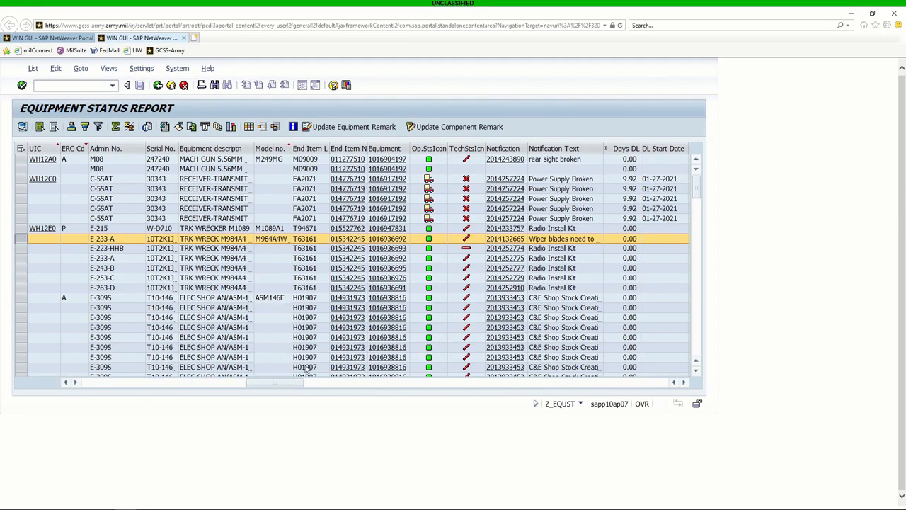
drag(130, 383, 308, 383)
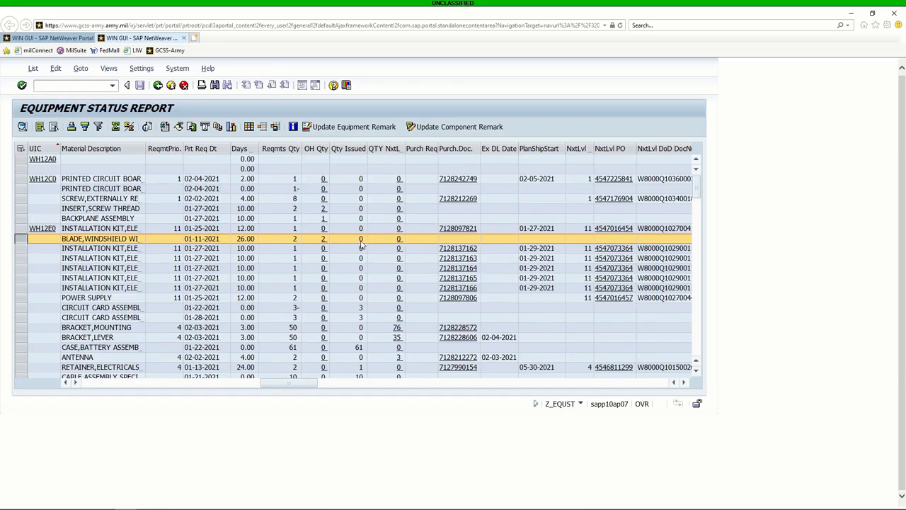
Leave the Equipment Status Report and run the SABER Dashboard for open orders, filtered by the wiper blade maintenance order's number.
click(158, 85)
click(158, 84)
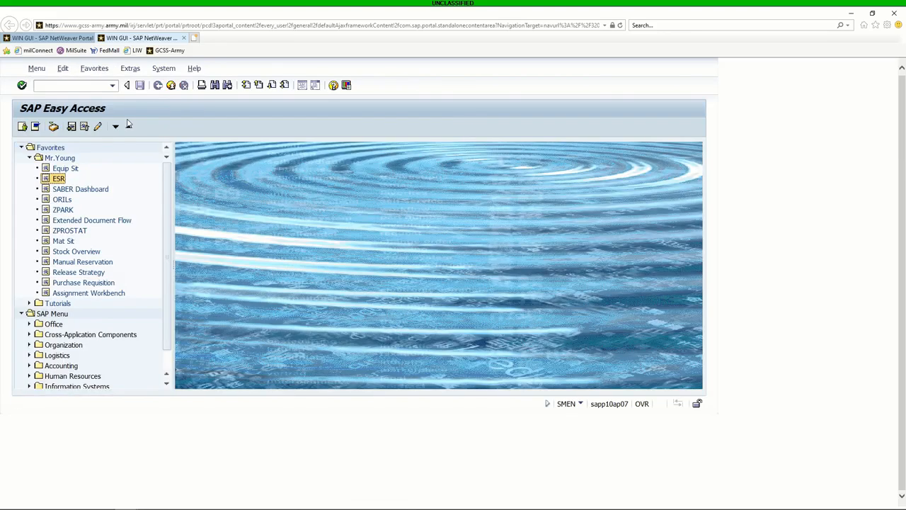
double_click(62, 190)
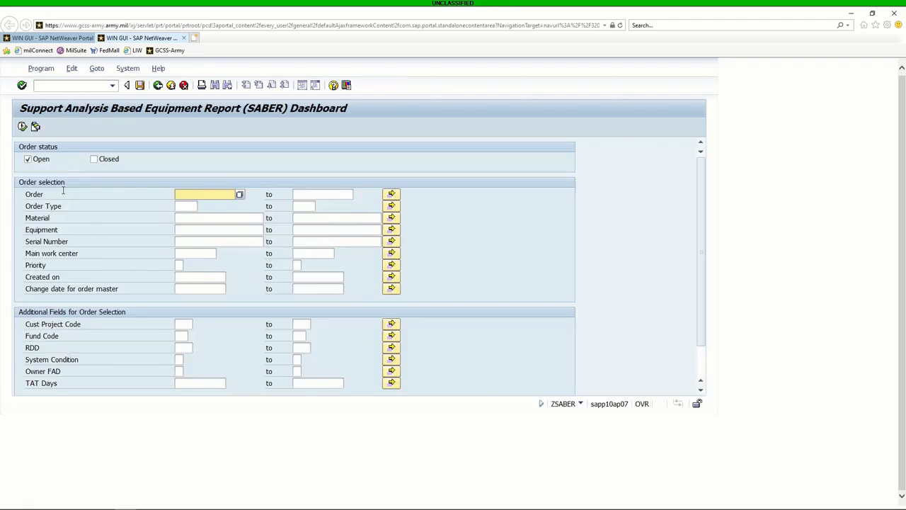
click(181, 194)
click(188, 204)
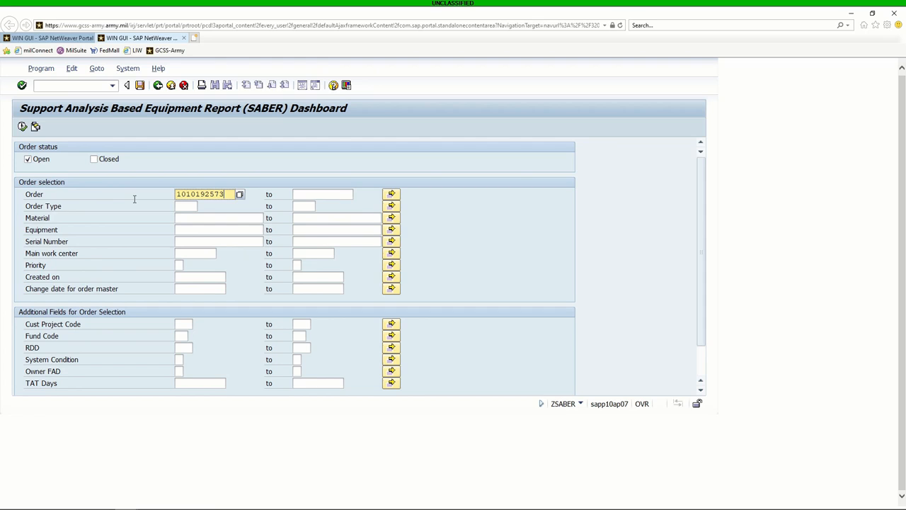
click(22, 126)
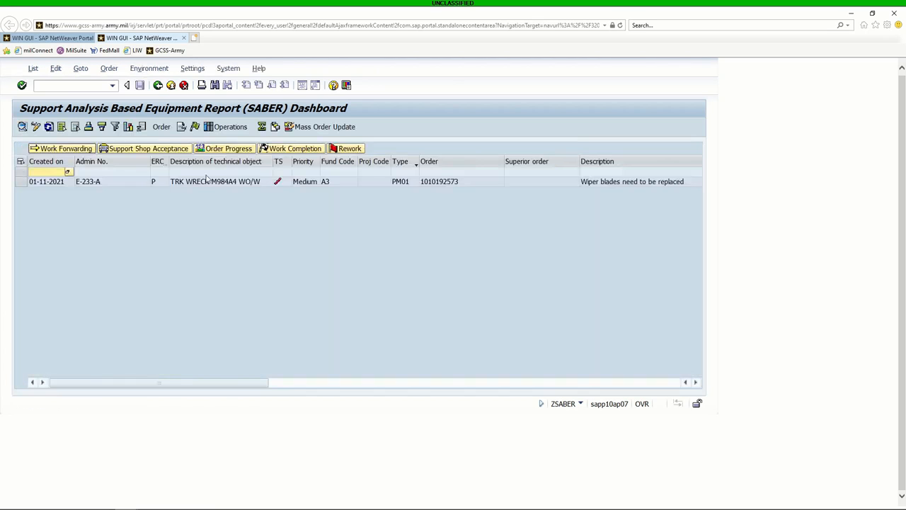
Open E-233-A's wiper blade order from the dashboard and examine its list of goods movements through to the plant column.
click(22, 182)
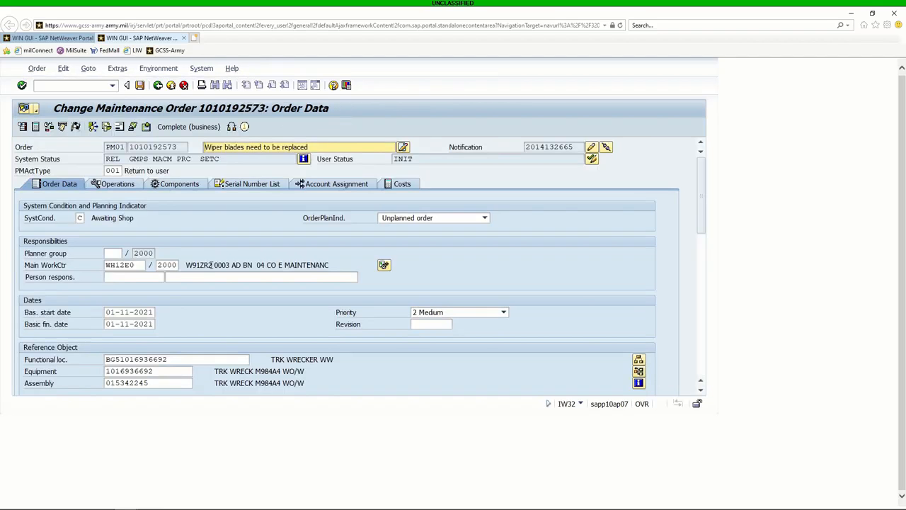
click(118, 69)
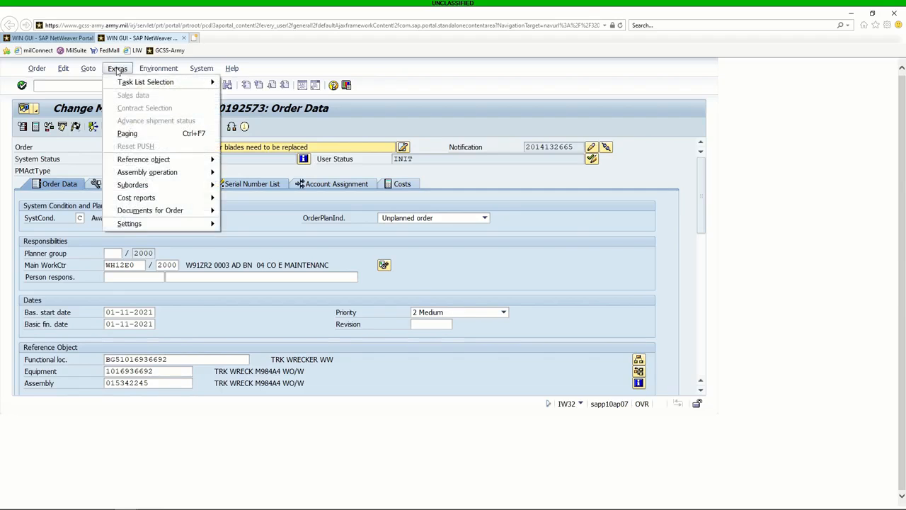
mouse_move(153, 211)
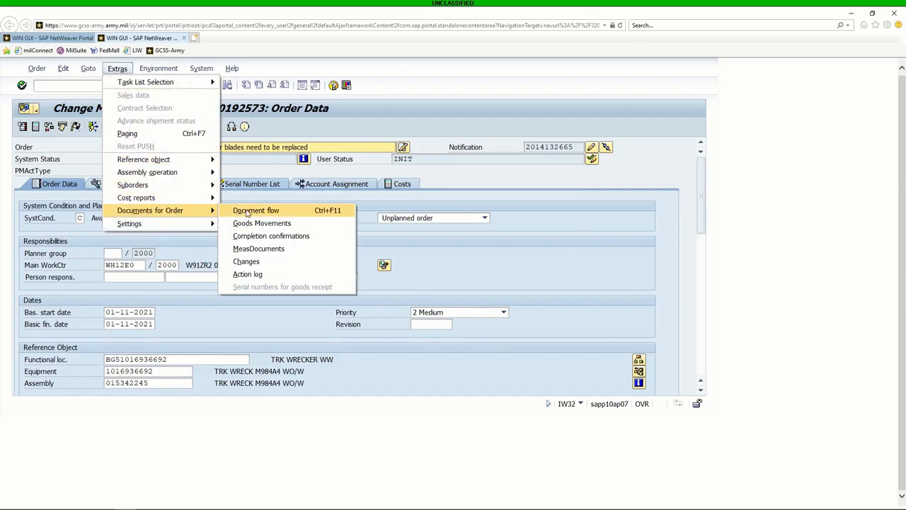
click(256, 222)
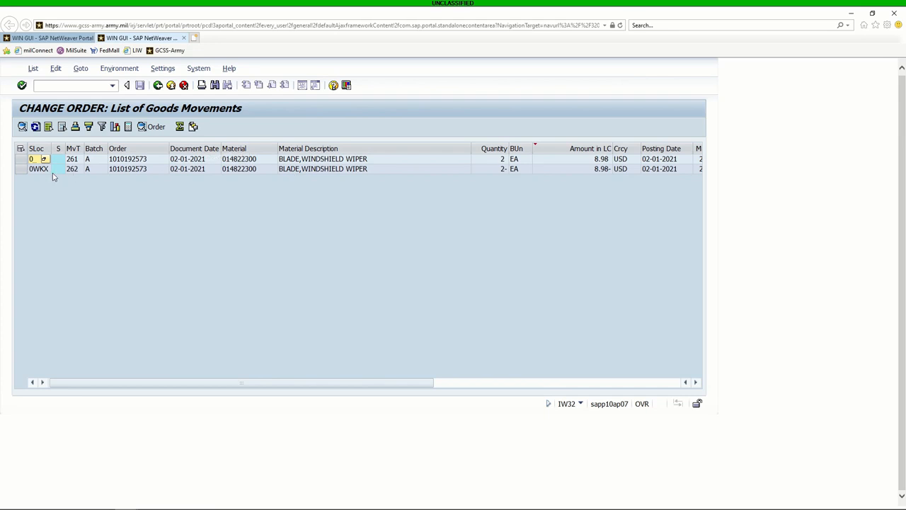
drag(429, 383, 642, 379)
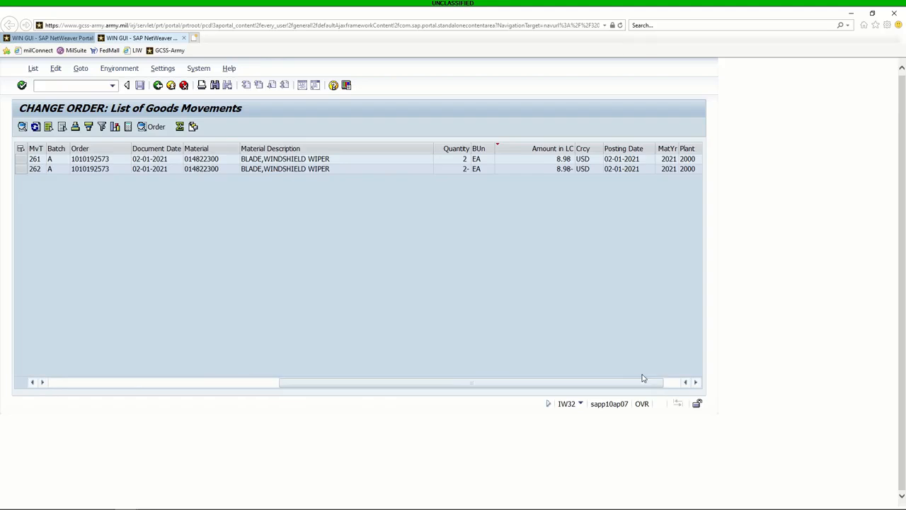